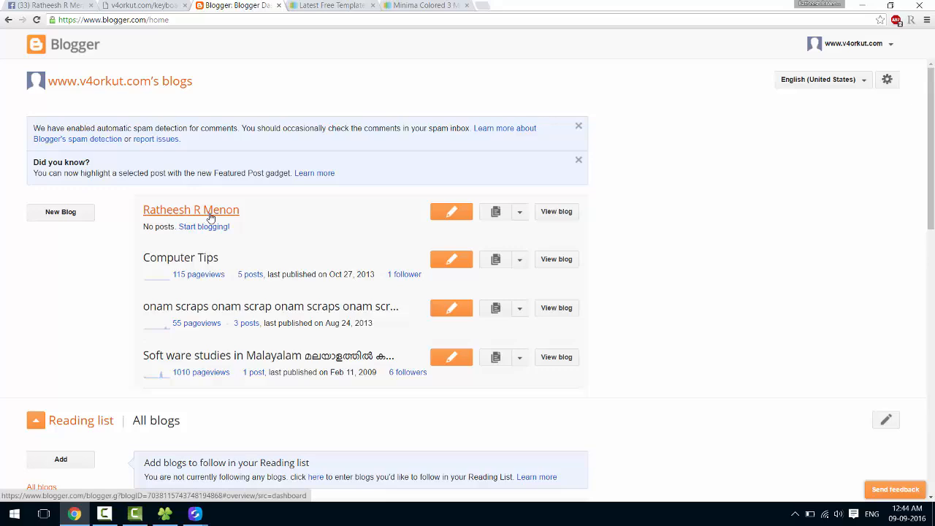
Open the template settings of the blog that has no posts and view its live page.
left_click(210, 216)
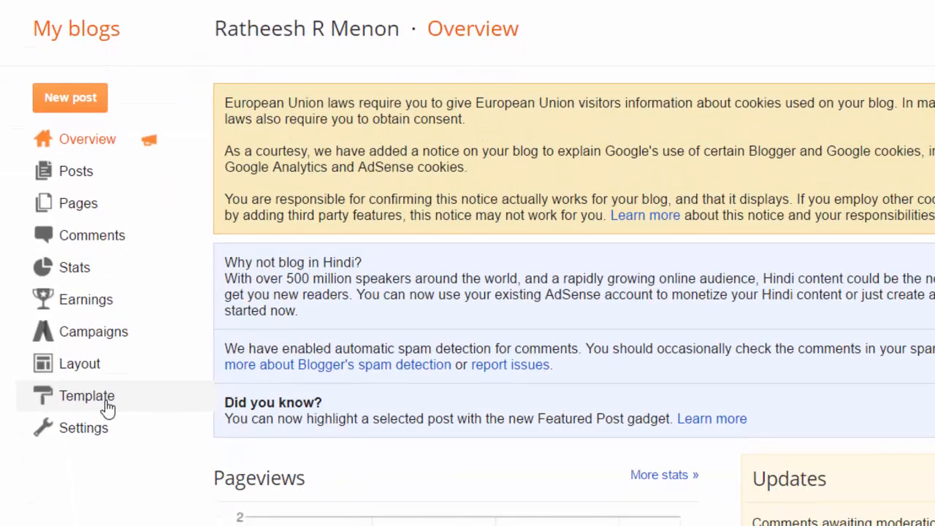
left_click(86, 397)
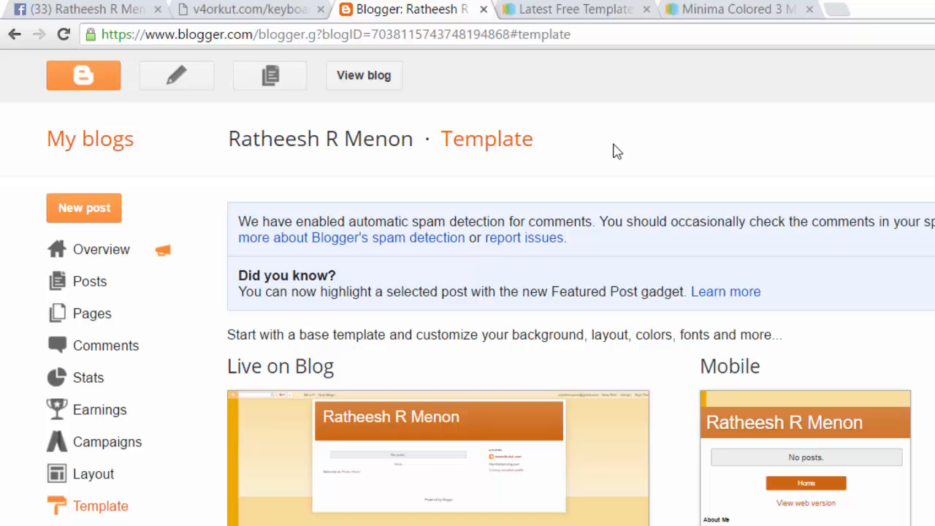
left_click(364, 81)
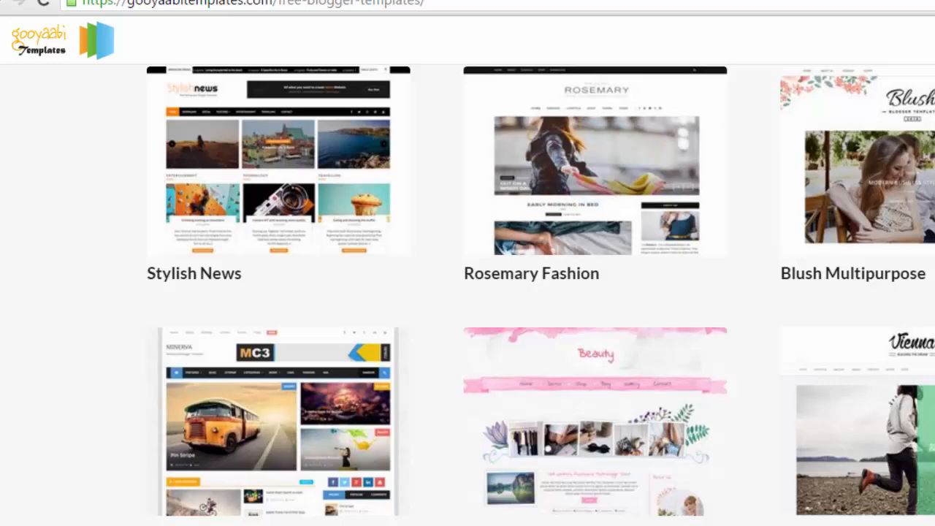
Start downloading the Minima Colored 3 Mag template from Gooyaabi Templates and create a Desktop folder named Theme while choosing the save location.
left_click(369, 413)
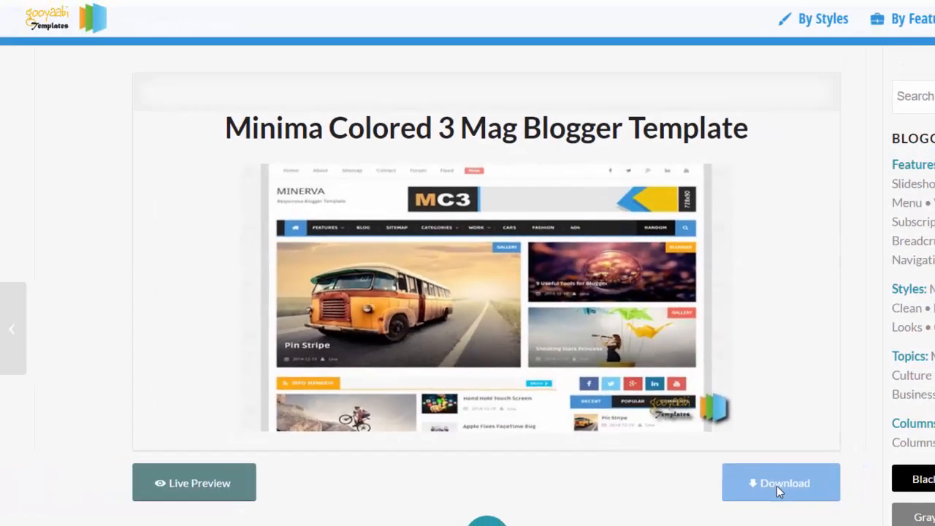
left_click(778, 489)
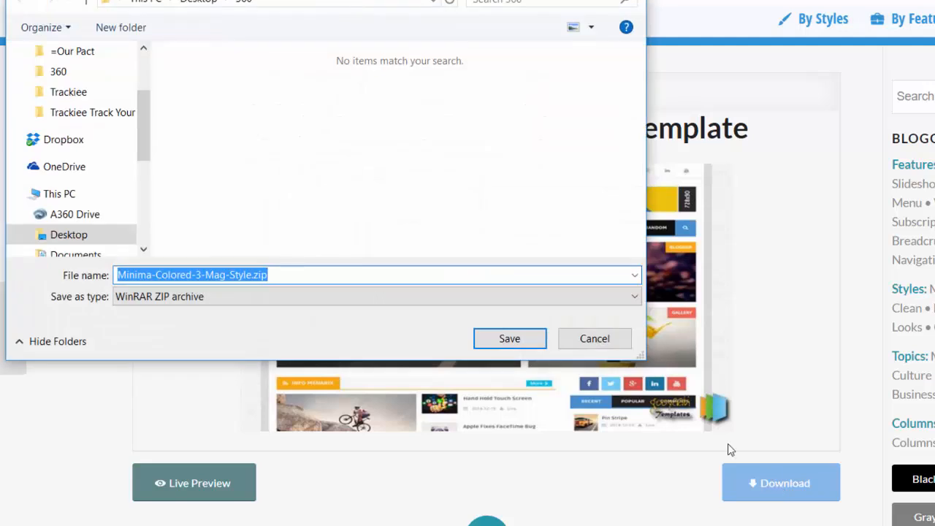
left_click(79, 235)
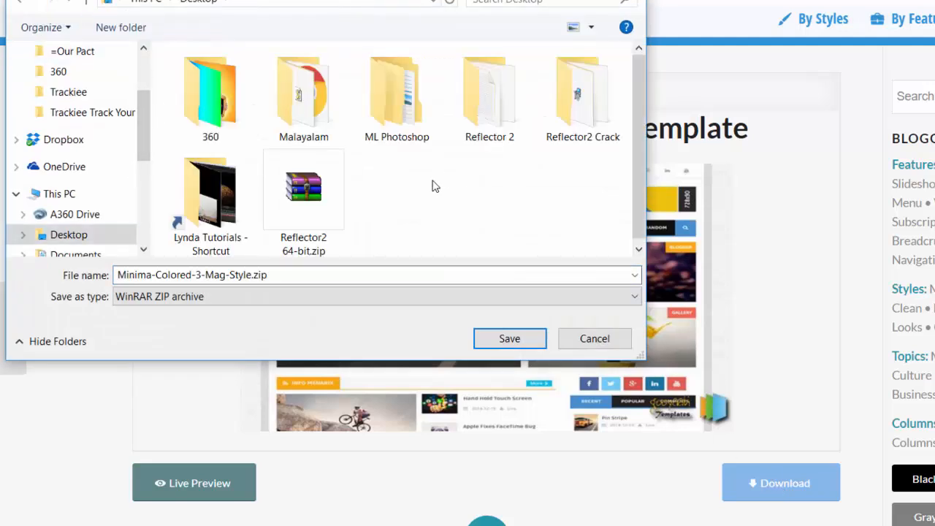
right_click(433, 180)
mouse_move(514, 412)
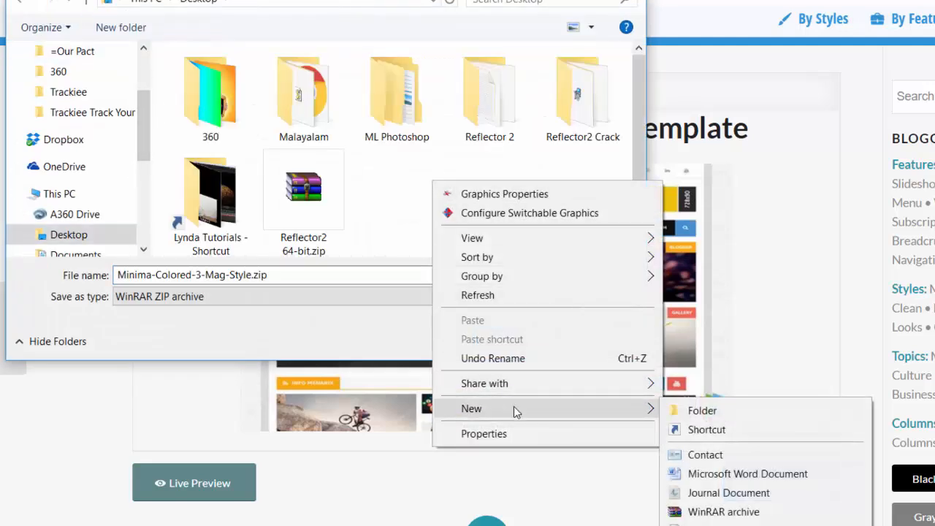
left_click(727, 410)
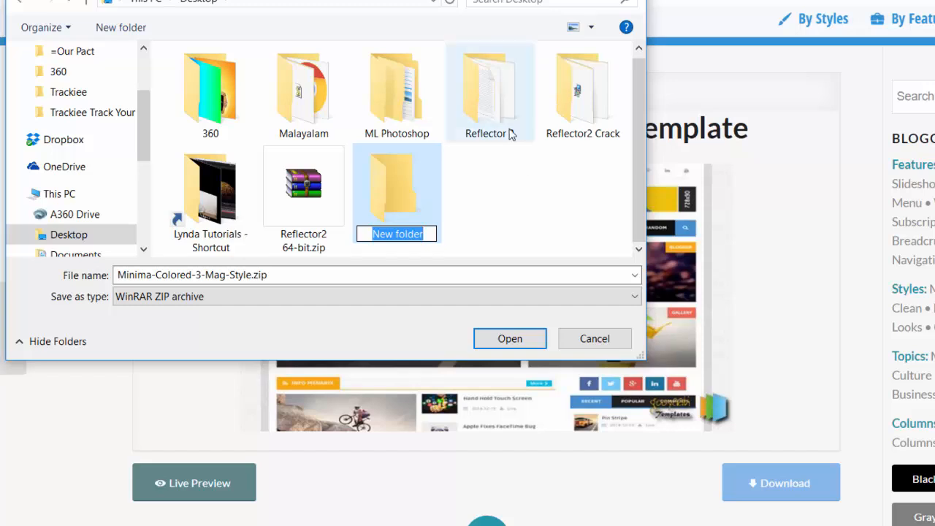
type("Theme")
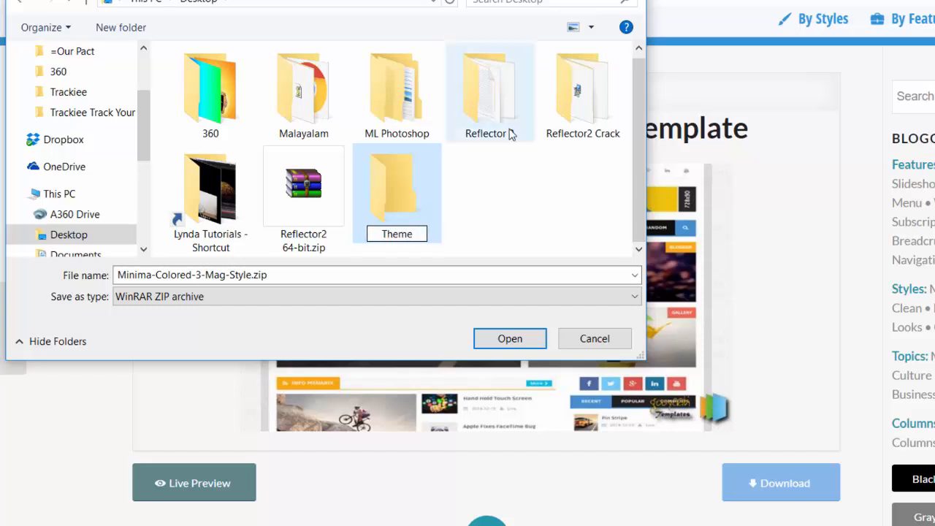
left_click(469, 205)
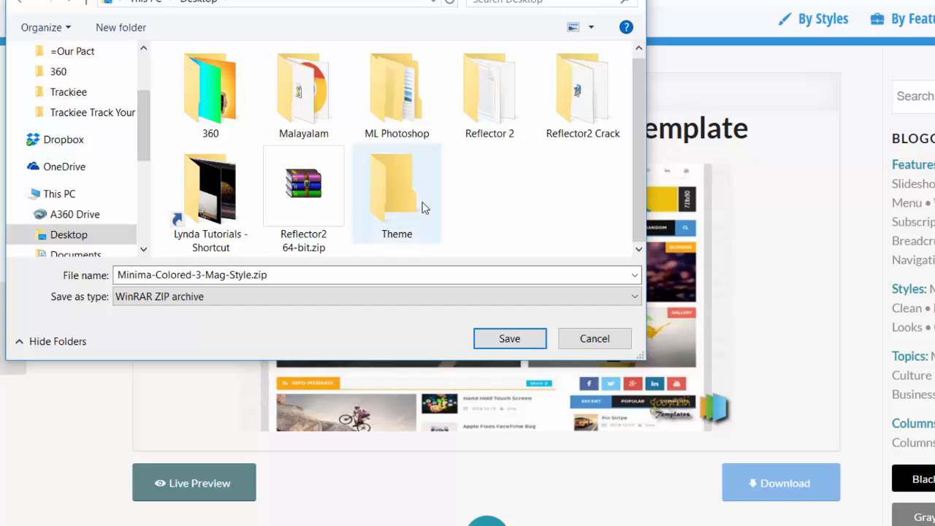
Save Minima-Colored-3-Mag-Style.zip in the Theme folder.
left_click(392, 219)
double_click(392, 219)
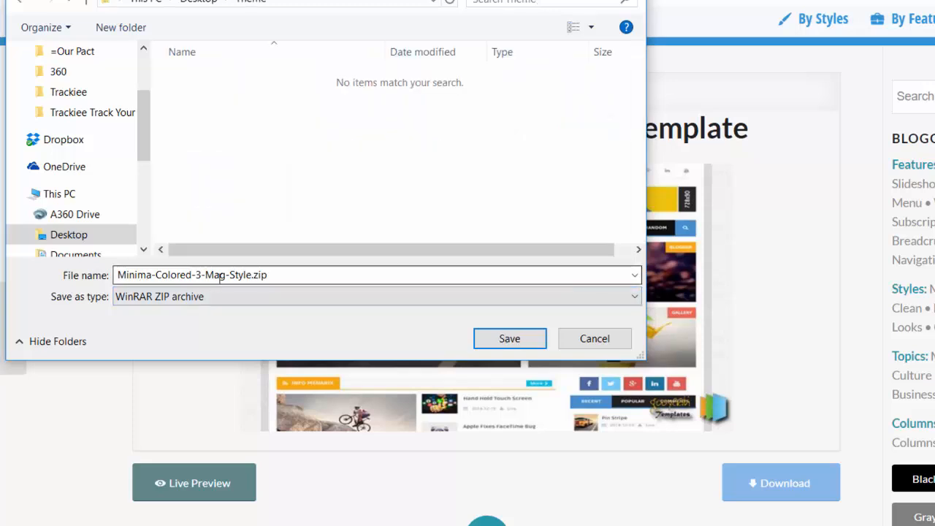
left_click(505, 339)
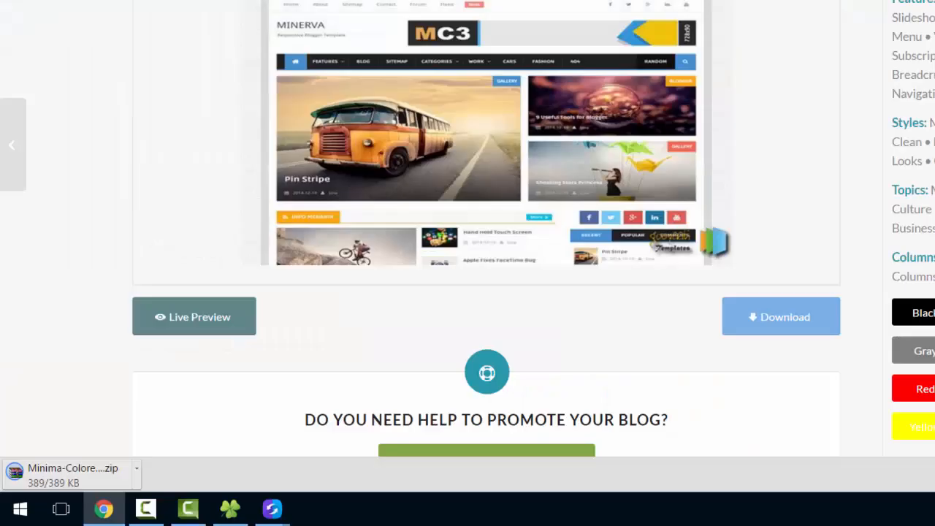
Show the desktop, open the Theme folder and extract Minima-Colored-3-Mag-Style.zip into that same folder.
right_click(338, 518)
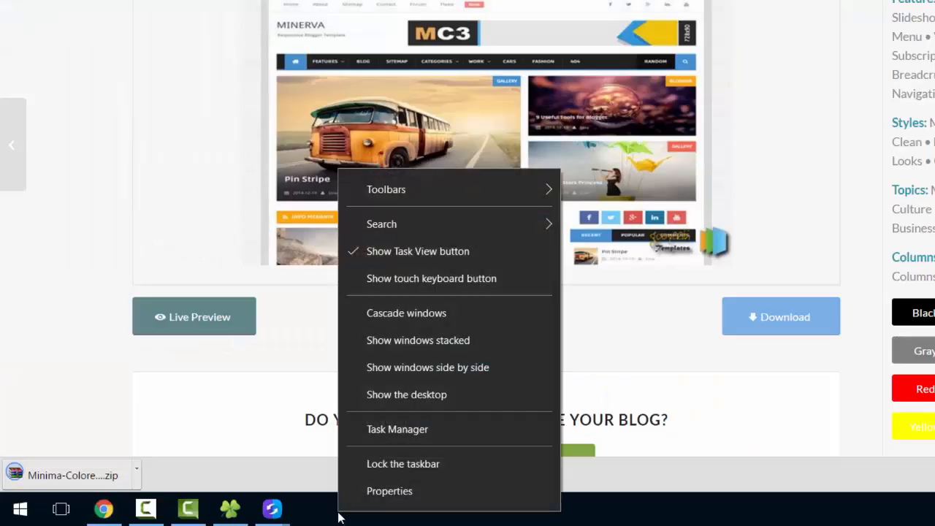
left_click(380, 398)
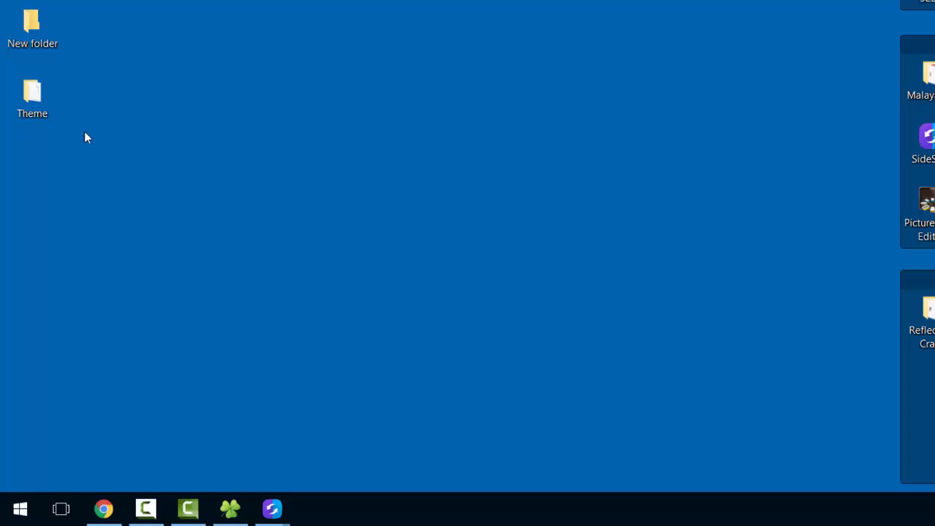
double_click(40, 101)
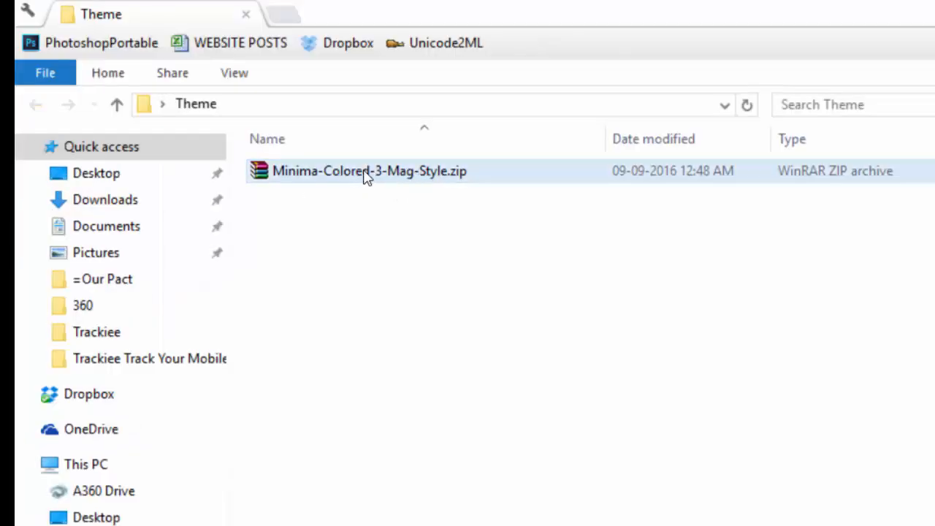
left_click(338, 181)
right_click(336, 173)
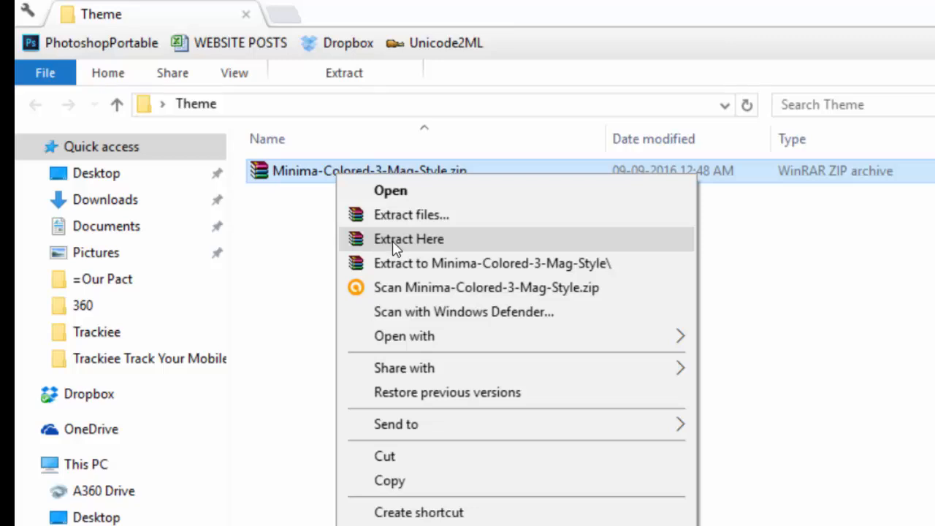
left_click(398, 240)
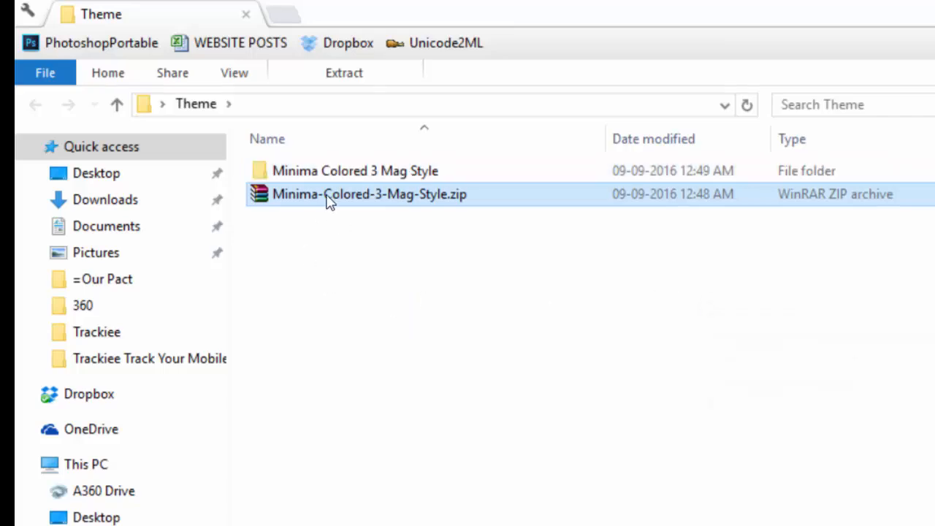
Look inside the Template subfolder of the extracted Minima Colored 3 Mag Style folder to locate the template file.
double_click(359, 170)
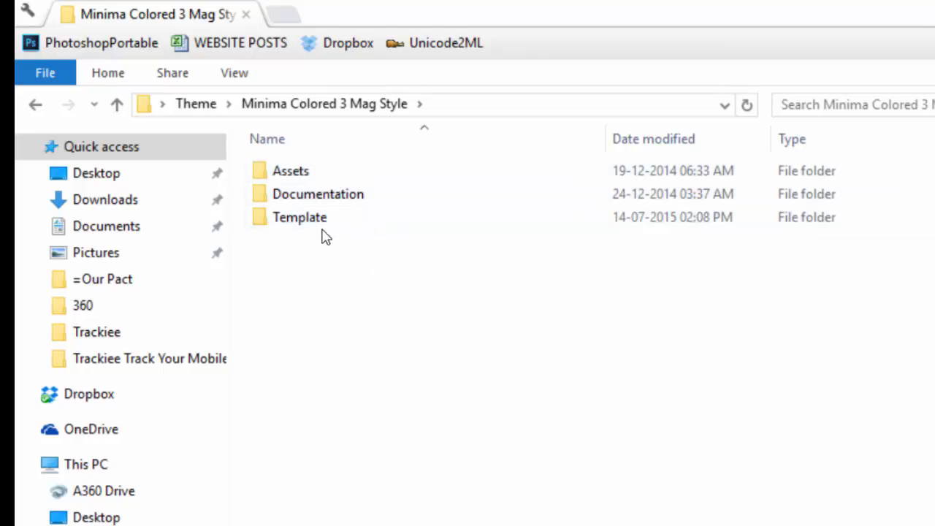
left_click(325, 195)
double_click(322, 219)
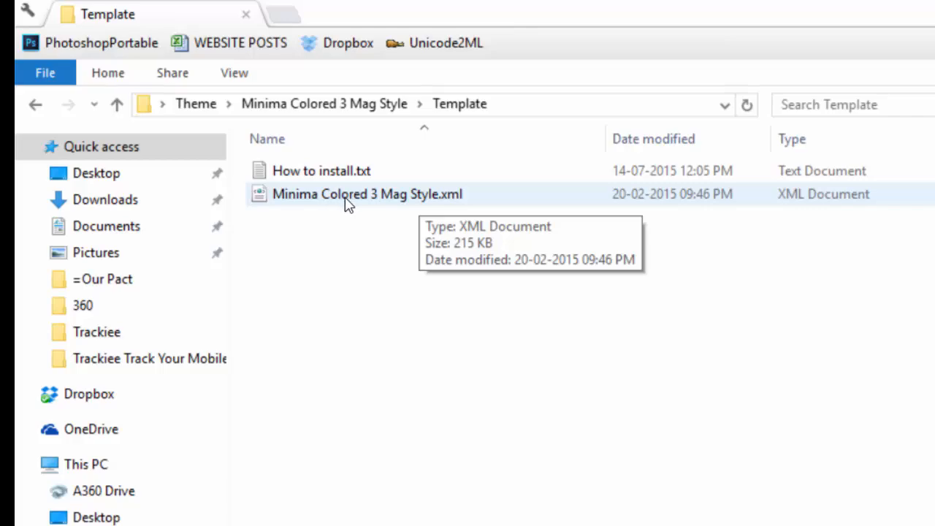
Switch back to Blogger's template page in the browser and save a full backup of the current template in the Theme folder.
key("alt+Tab")
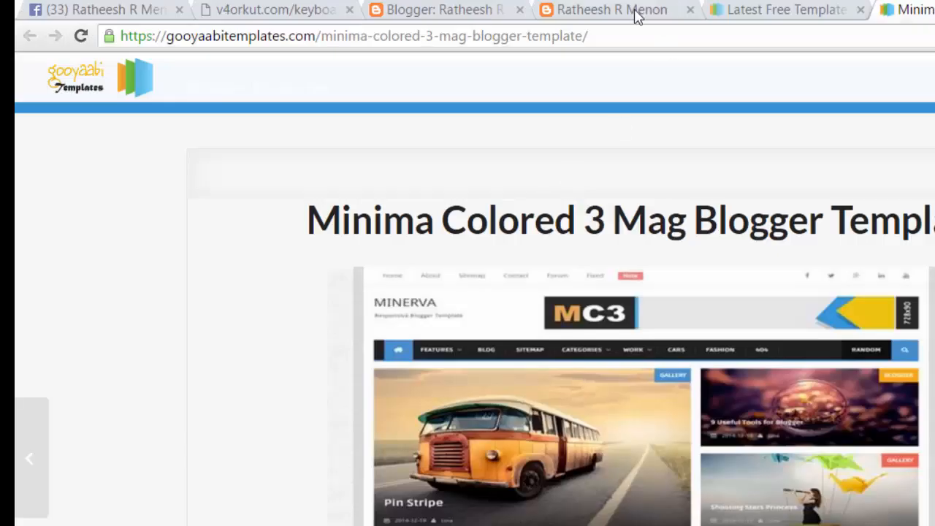
left_click(456, 9)
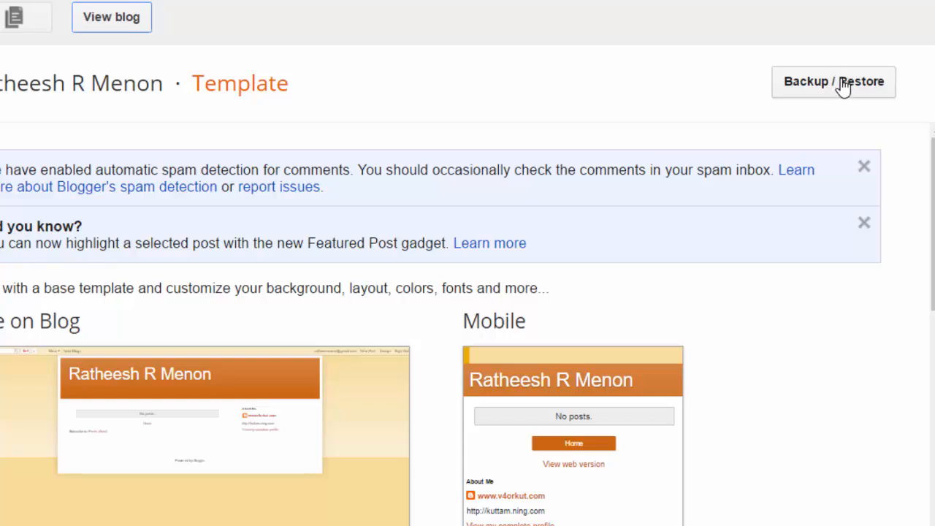
left_click(843, 84)
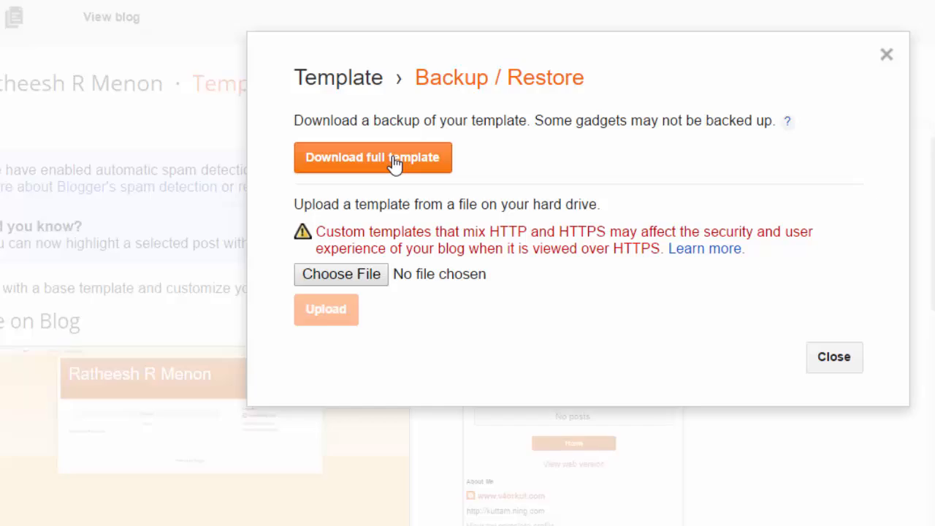
left_click(394, 162)
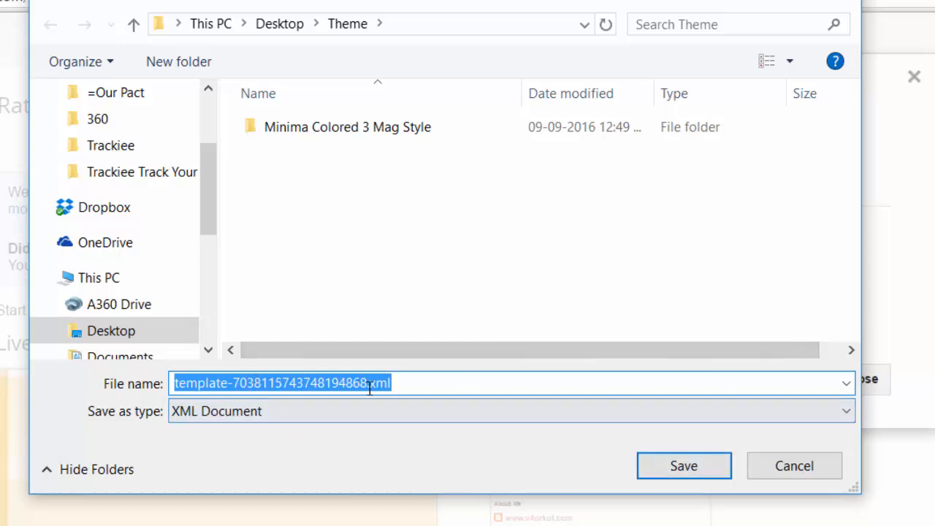
left_click(680, 470)
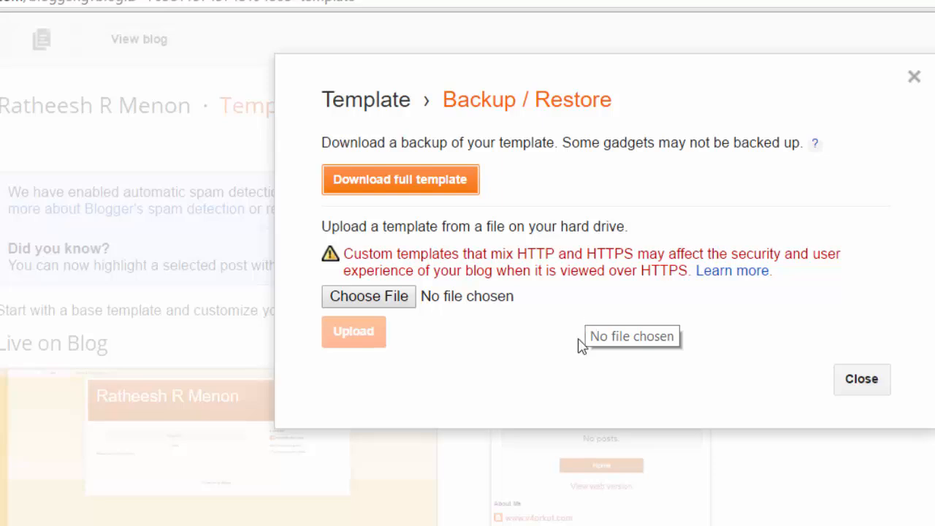
Upload Minima Colored 3 Mag Style.xml from the extracted Template folder on the Desktop as the blog's new template.
left_click(379, 305)
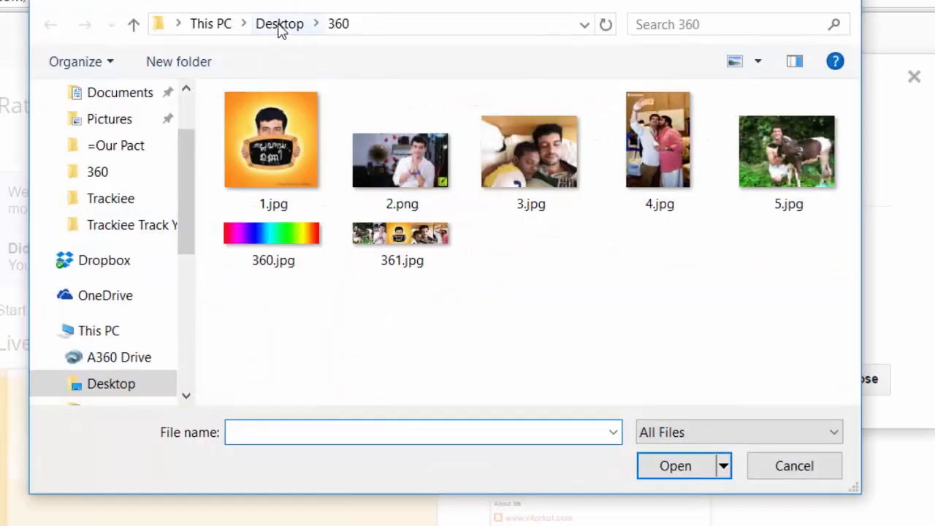
left_click(278, 26)
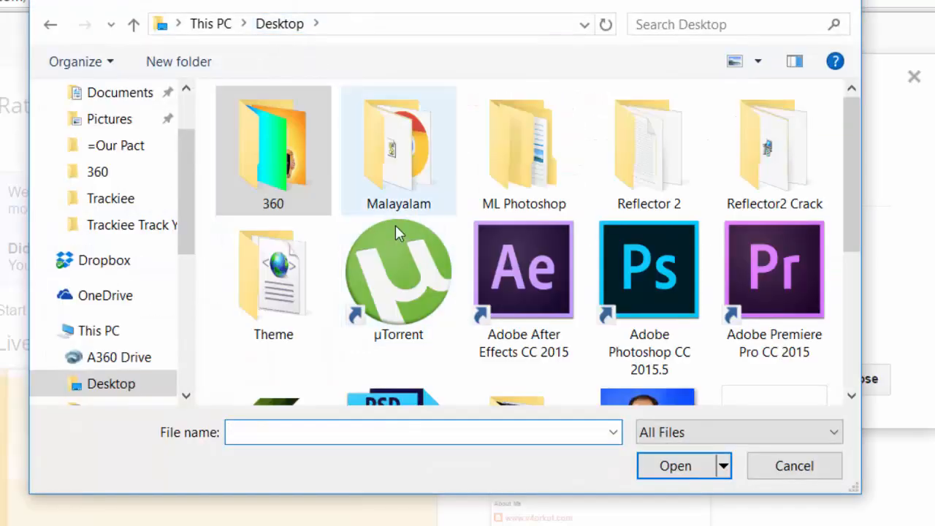
double_click(276, 291)
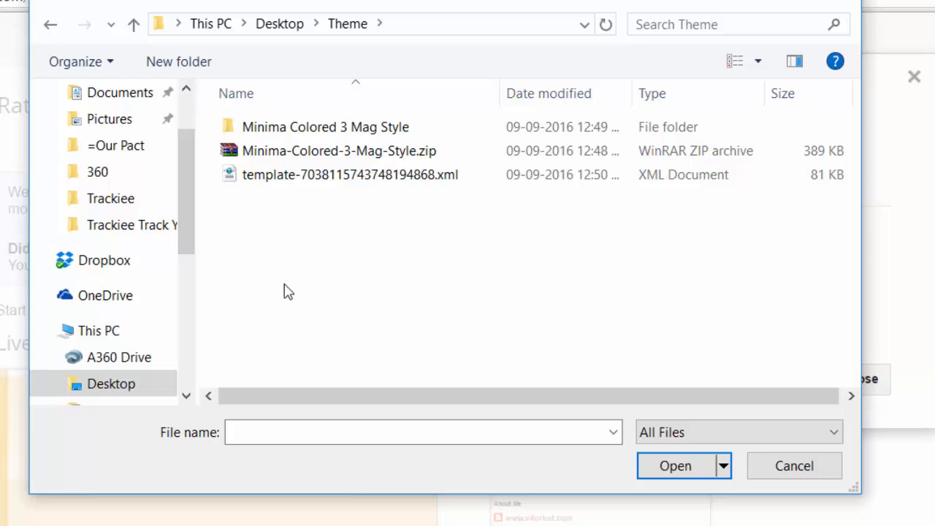
double_click(286, 137)
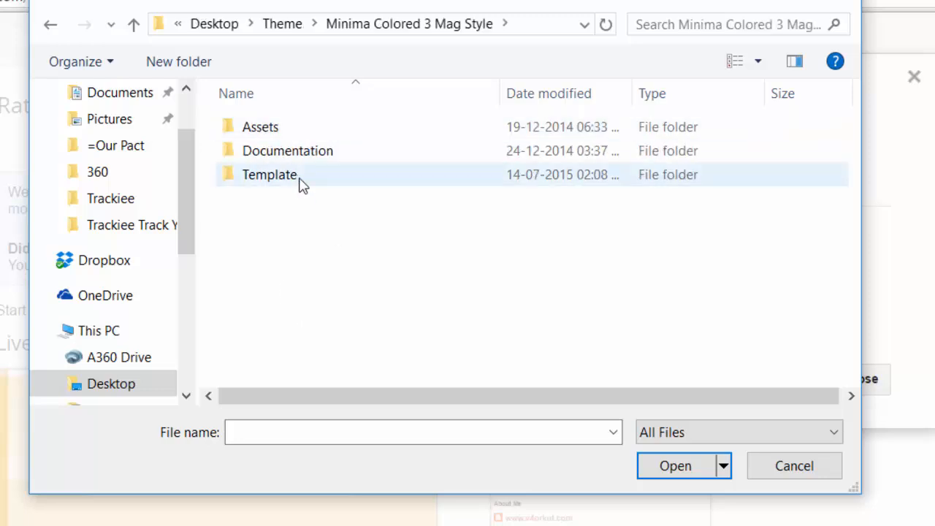
left_click(301, 183)
double_click(302, 183)
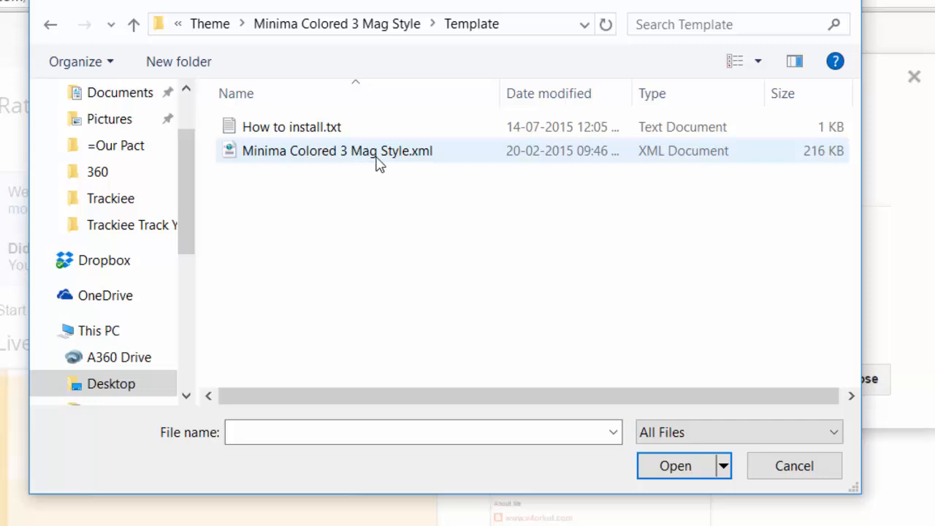
left_click(334, 160)
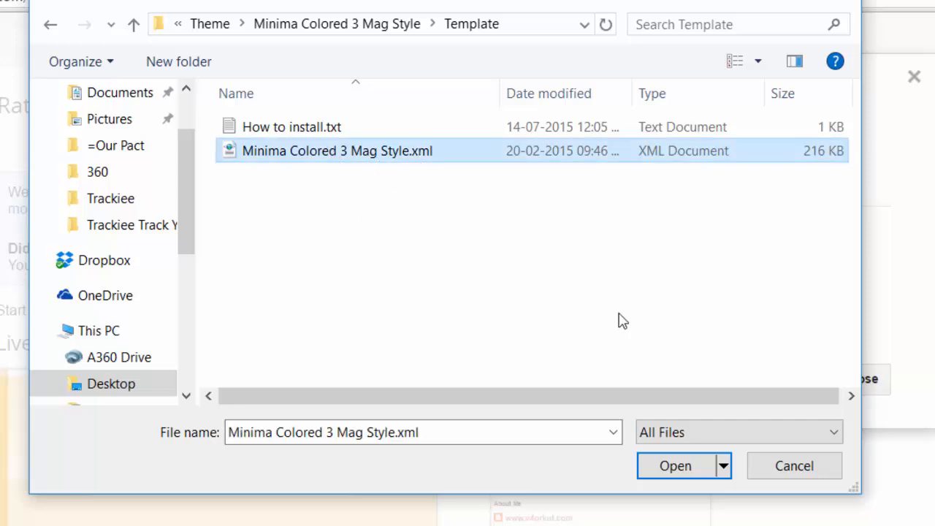
left_click(698, 468)
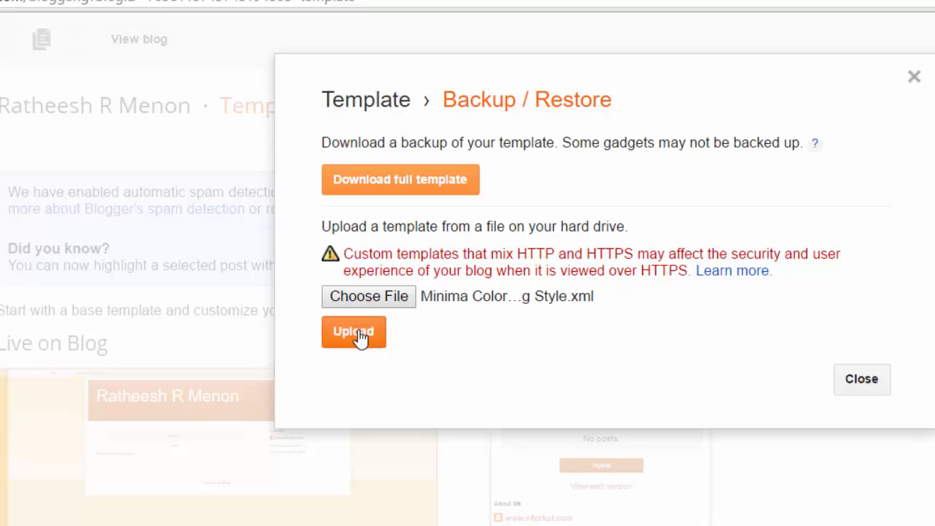
left_click(363, 338)
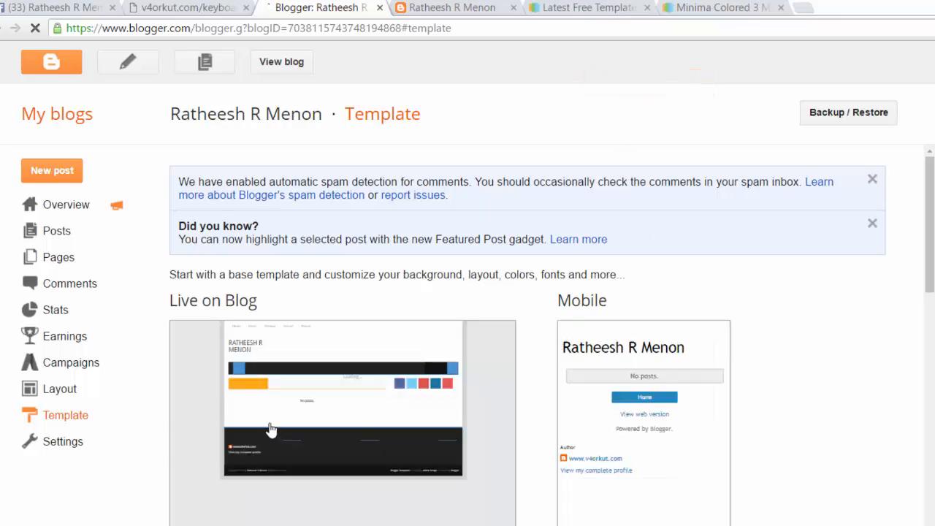
Return to the live blog page and reload it to check the uploaded template.
left_click(431, 7)
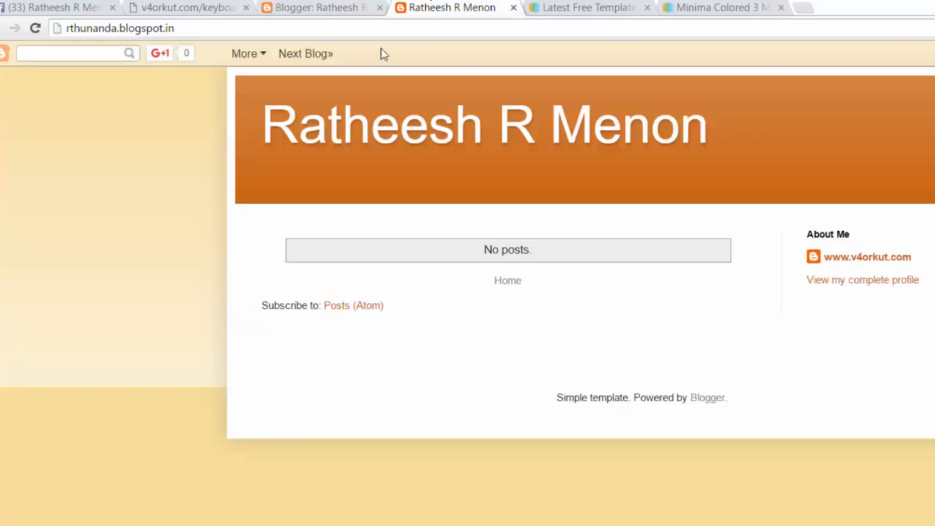
right_click(145, 199)
left_click(168, 252)
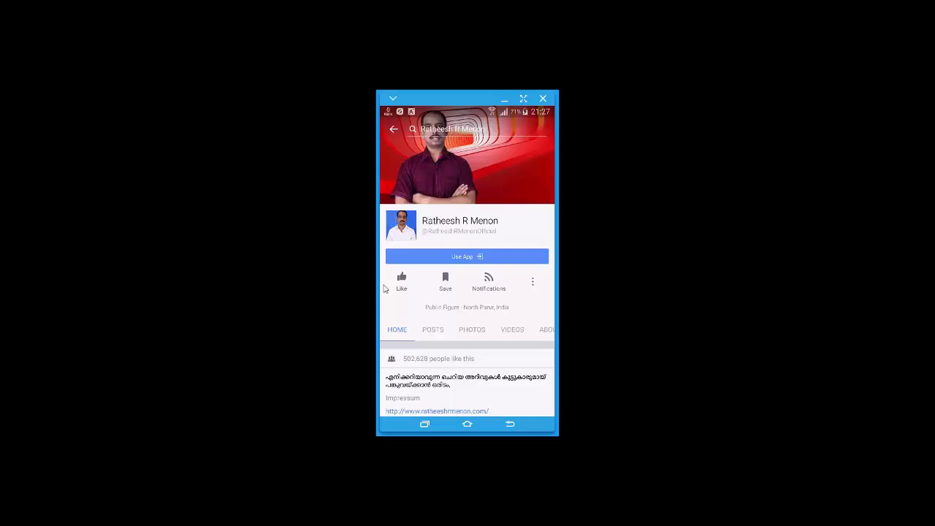
Switch to the Facebook page on the mirrored phone, like it and set its news feed option to See First.
left_click(403, 283)
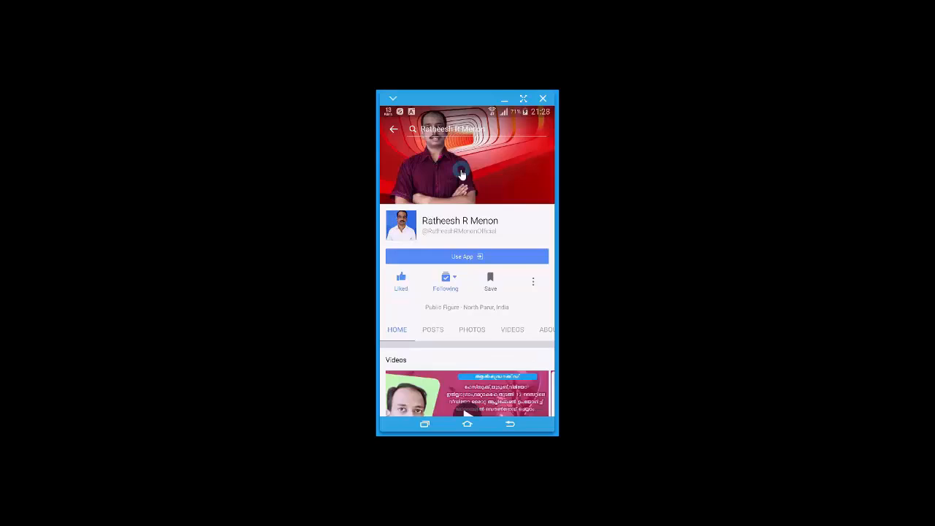
left_click(447, 284)
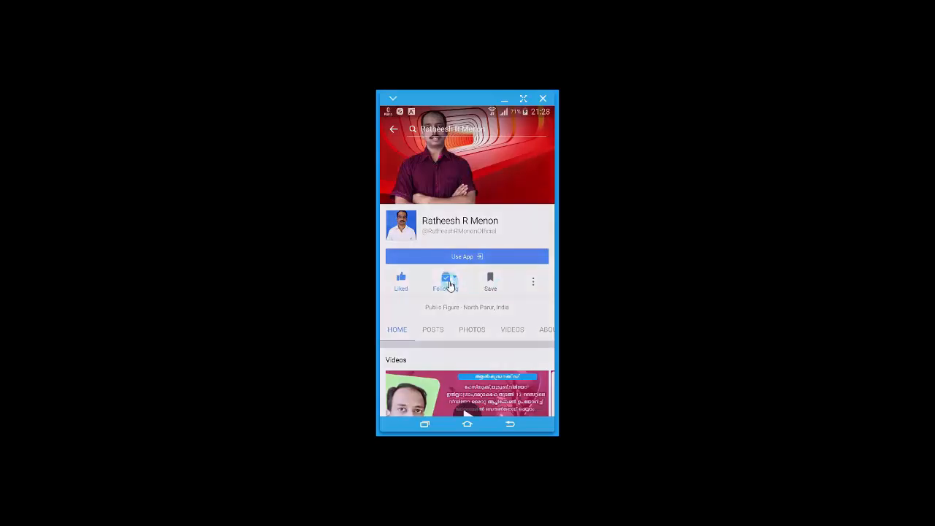
left_click(523, 353)
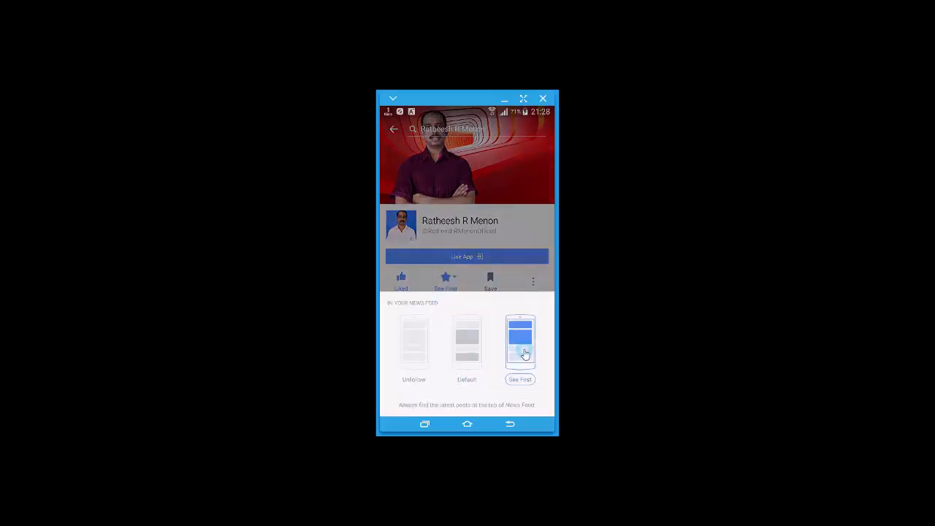
left_click(533, 284)
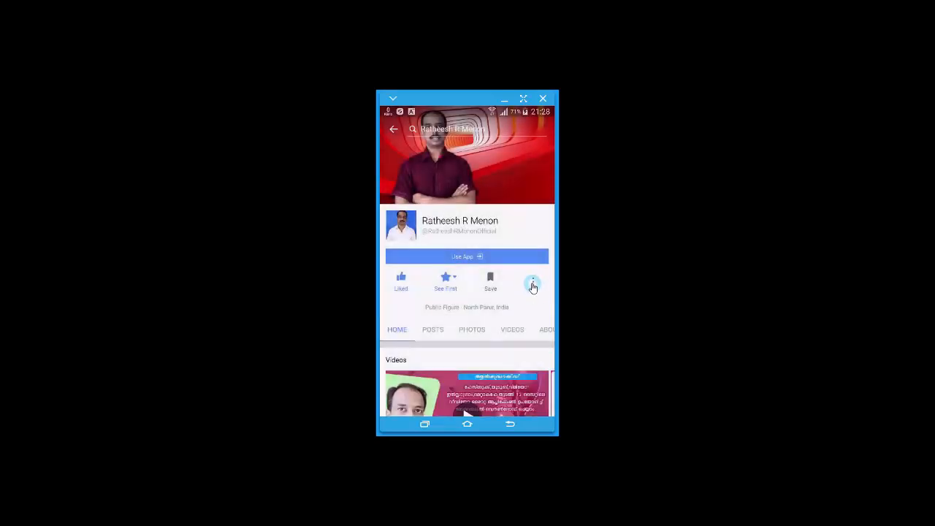
Open the Facebook page's notification settings.
left_click(533, 285)
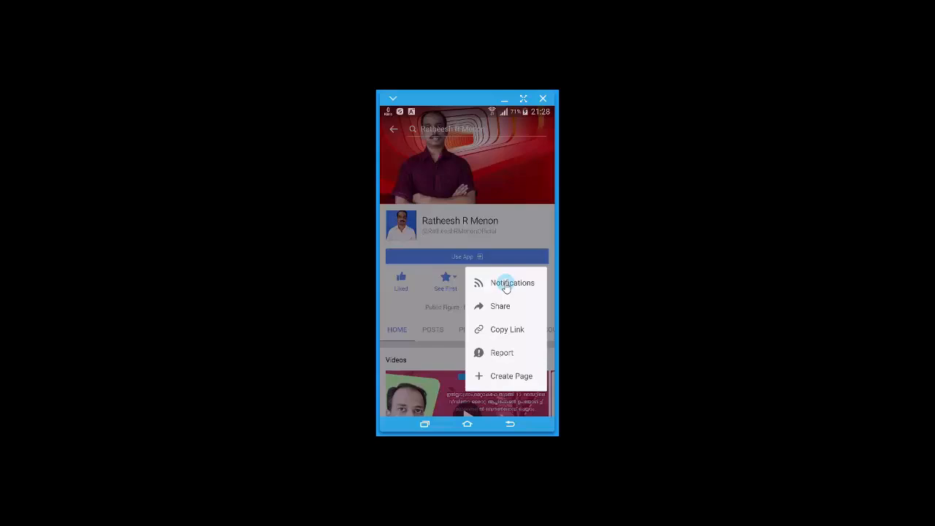
left_click(506, 285)
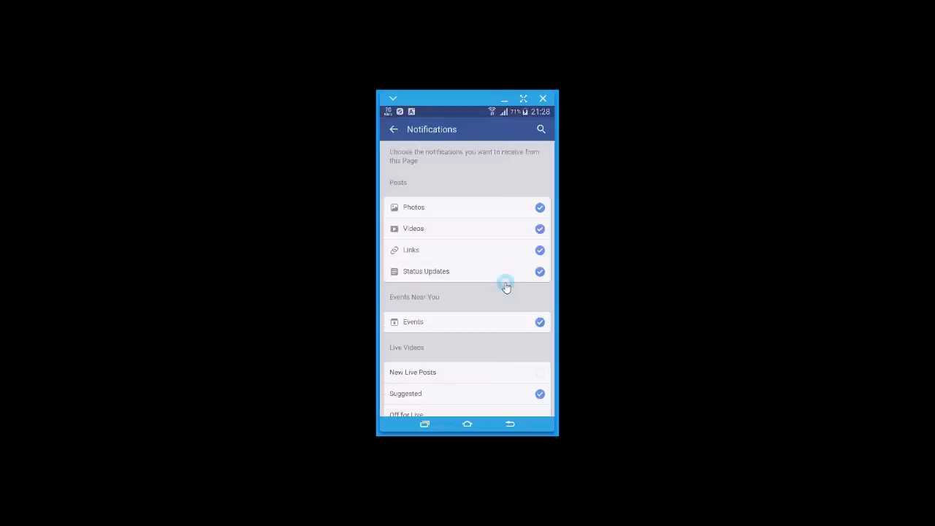